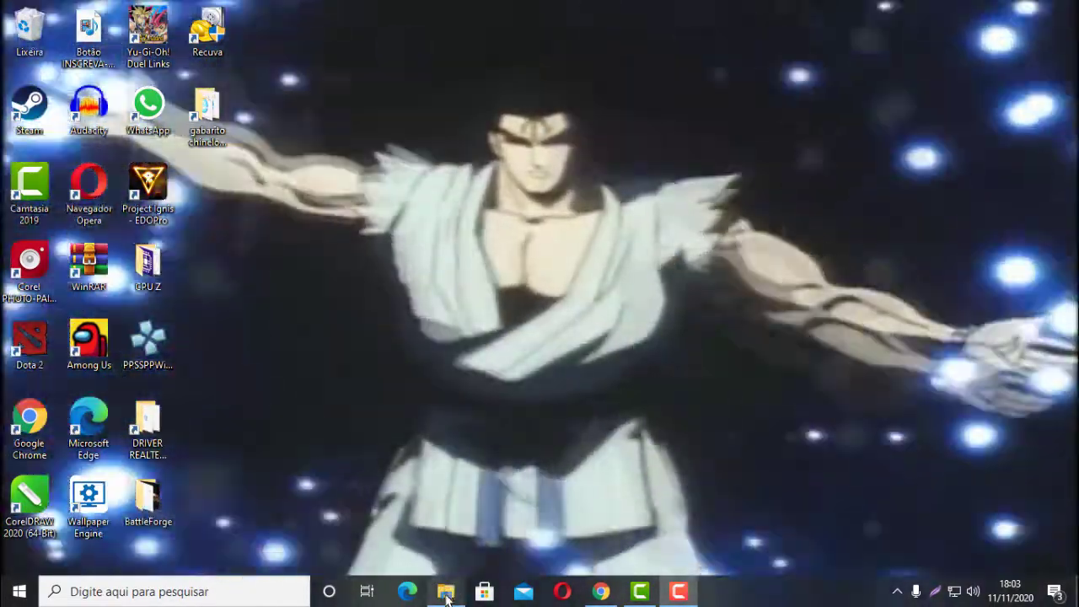
Open Computer Management for this PC and show the Disk Management view (Gerenciamento de disco).
click(447, 589)
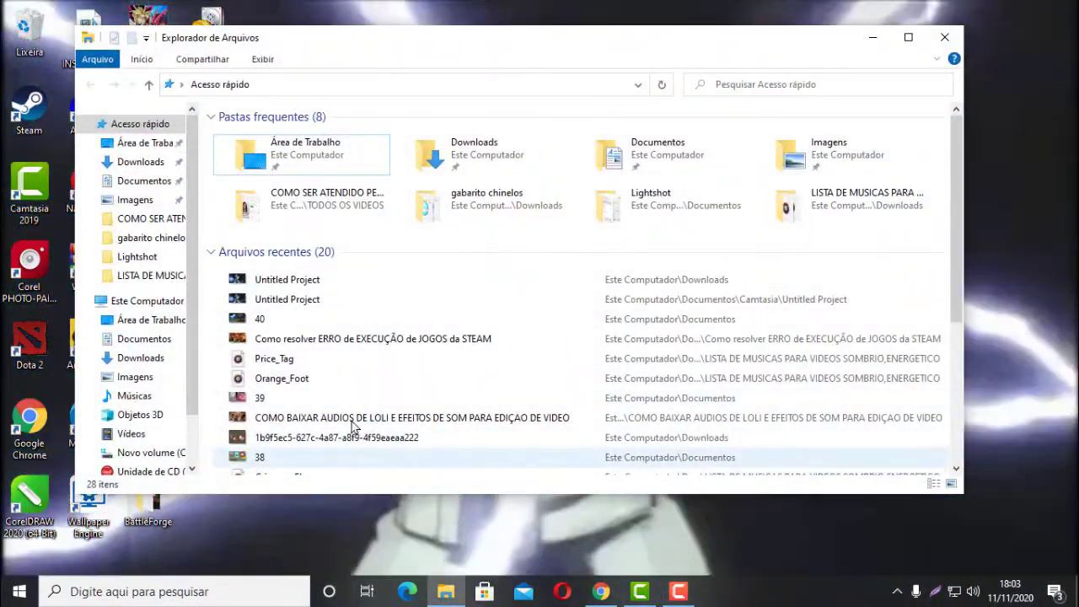
right_click(132, 310)
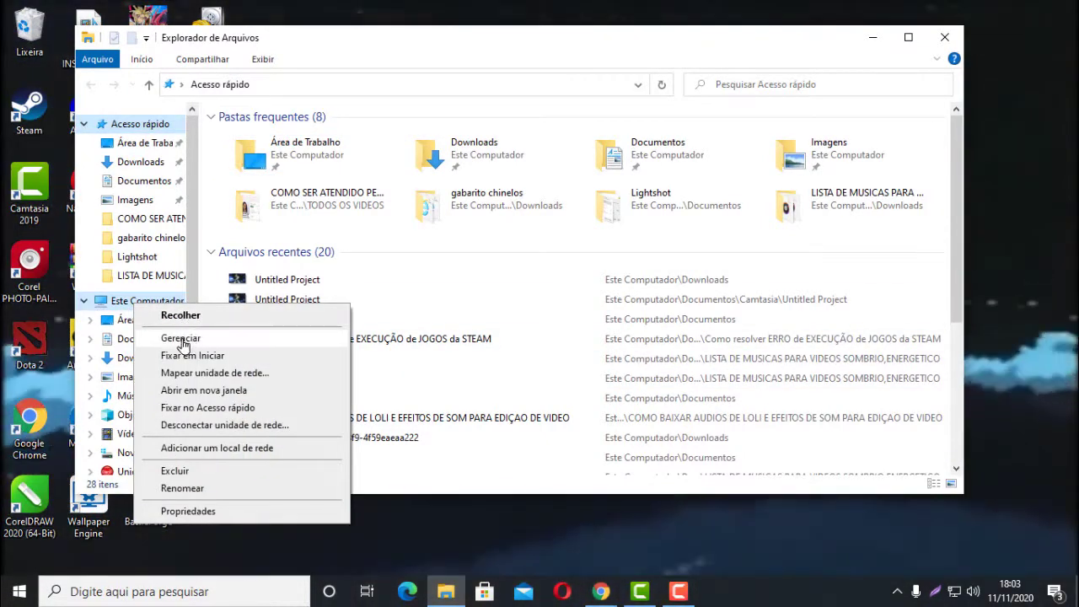
click(182, 339)
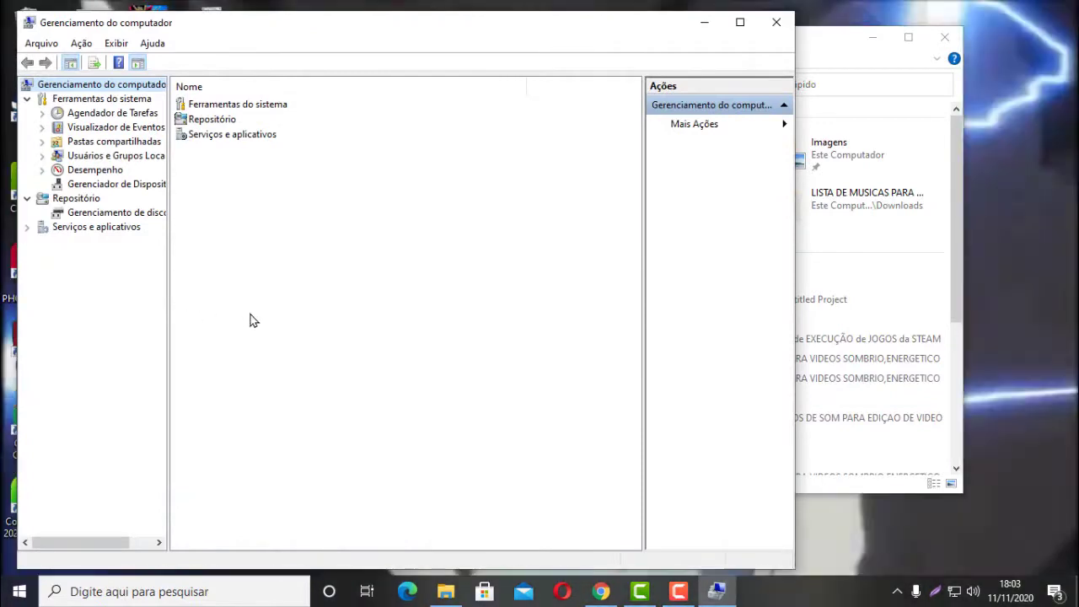
click(95, 218)
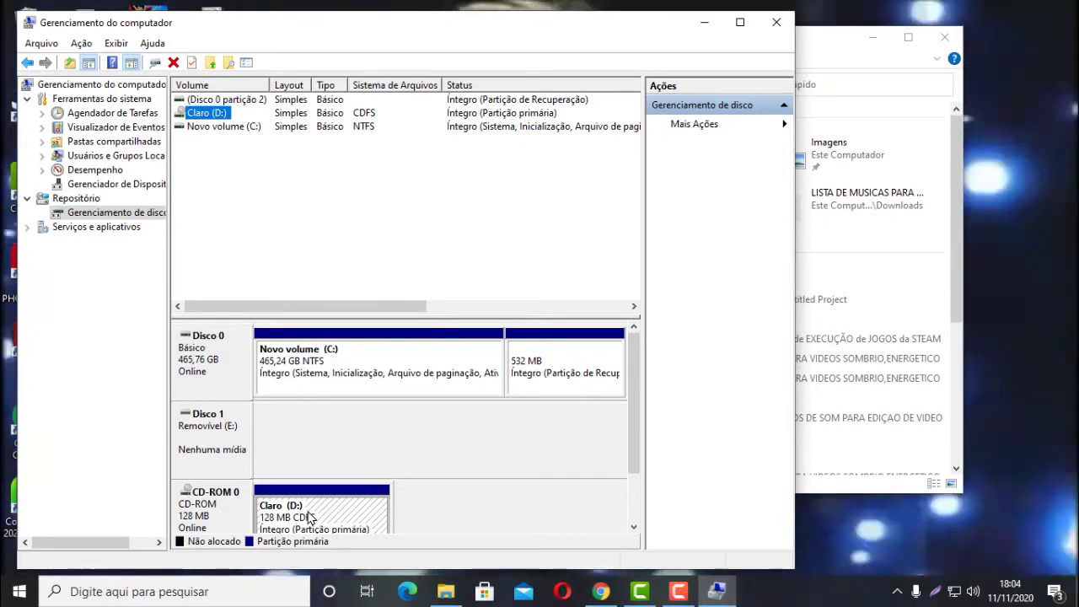
View the options for adding a drive letter or path to the Claro (D:) volume, then close them and all open windows without assigning anything.
right_click(310, 517)
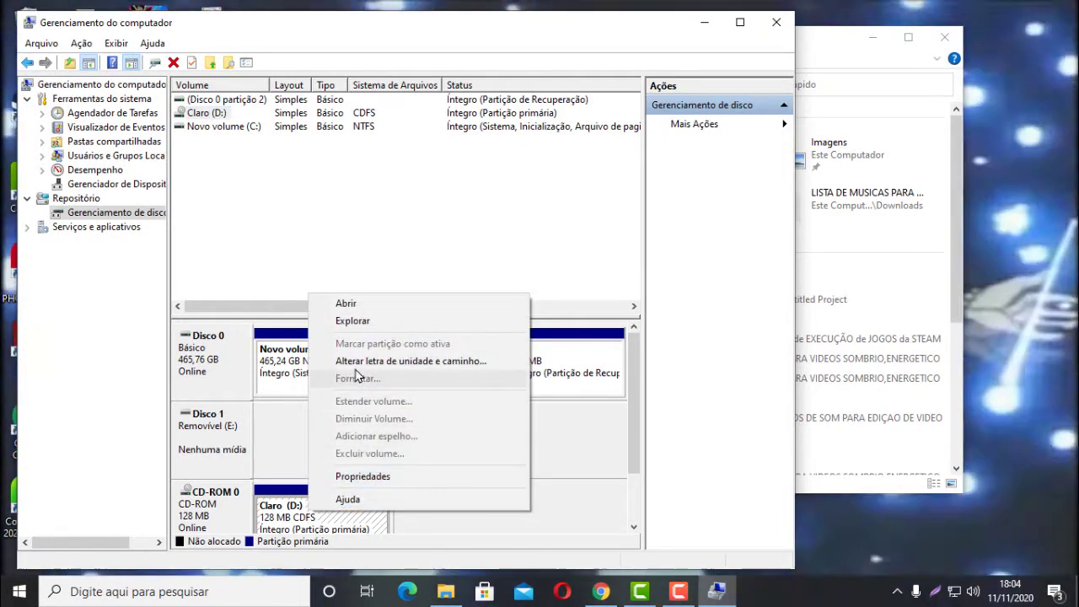
click(358, 362)
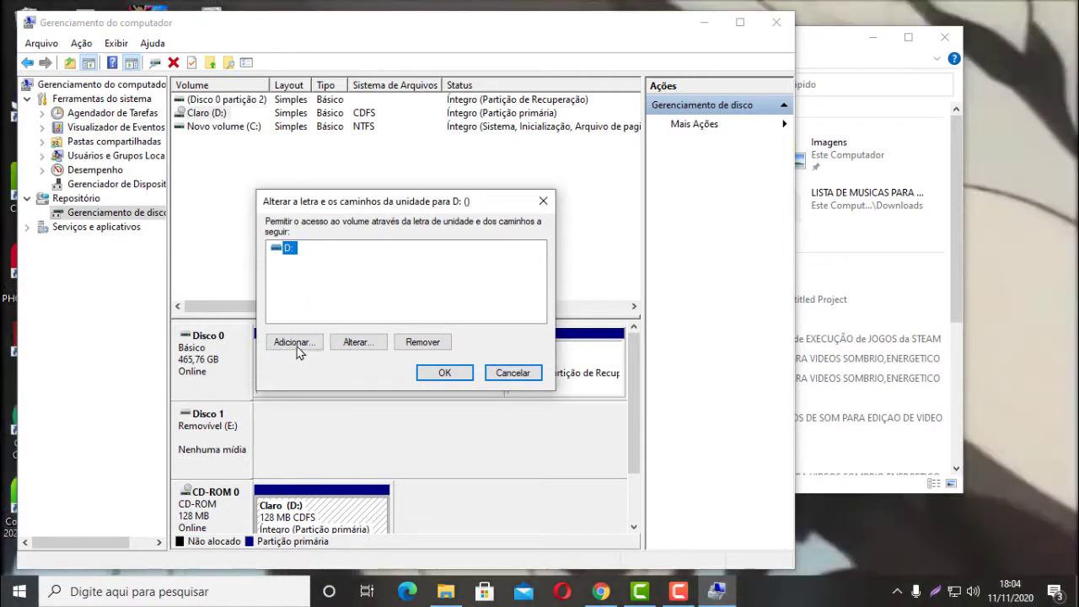
click(294, 342)
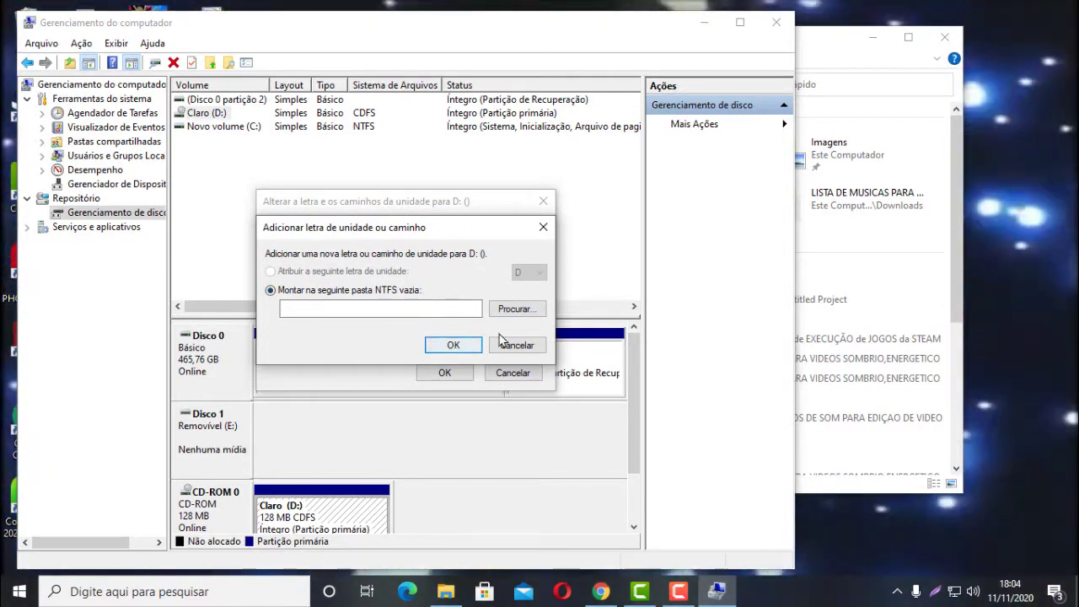
click(542, 229)
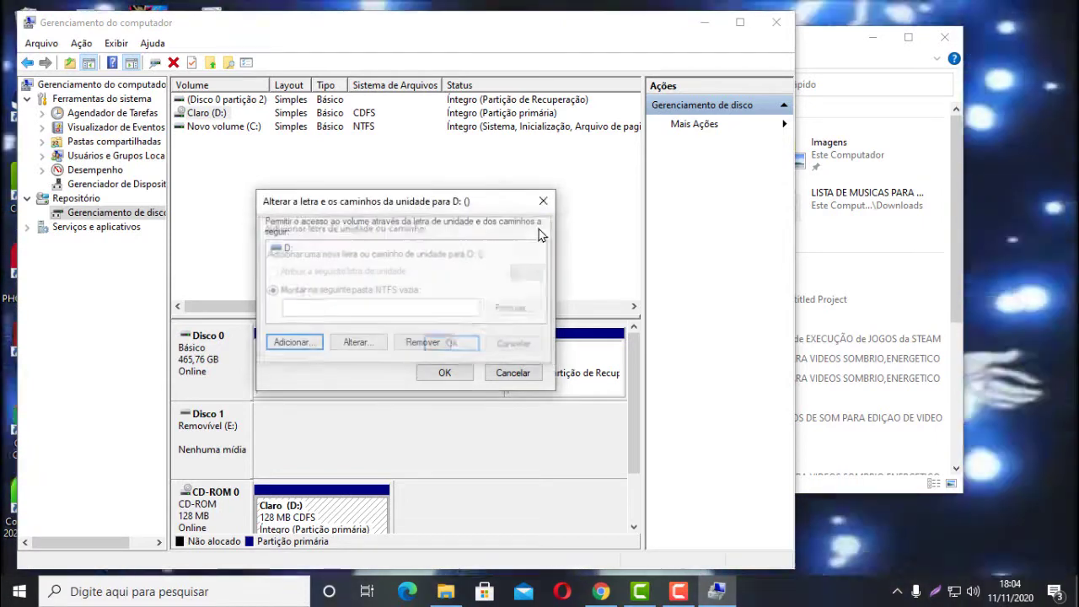
click(543, 204)
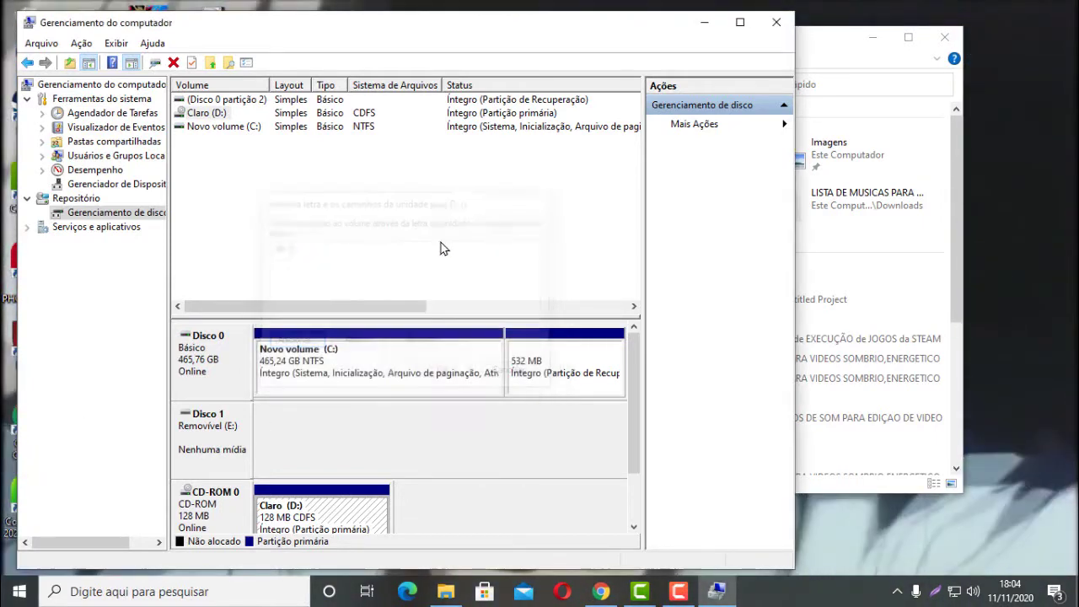
click(777, 25)
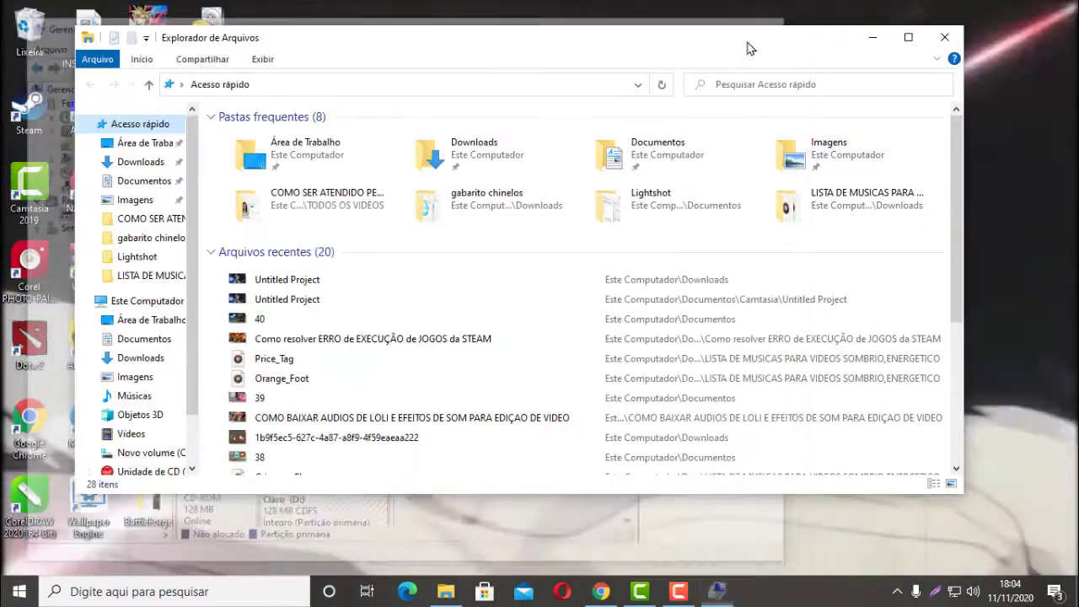
click(945, 38)
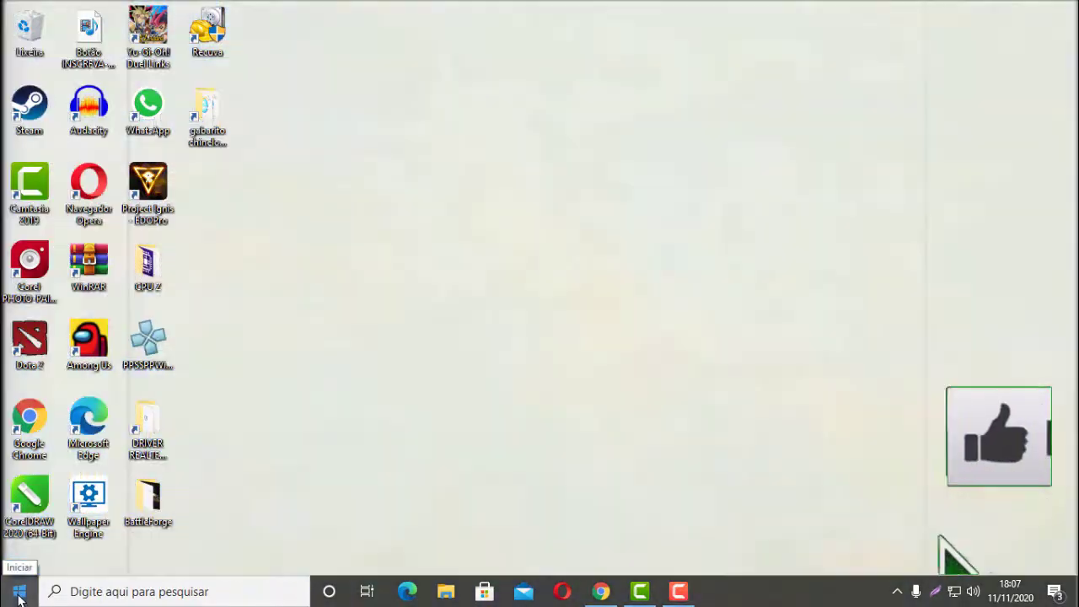
Open the advanced power settings of the Equilibrado (recomendável) plan from the Windows power options.
right_click(19, 596)
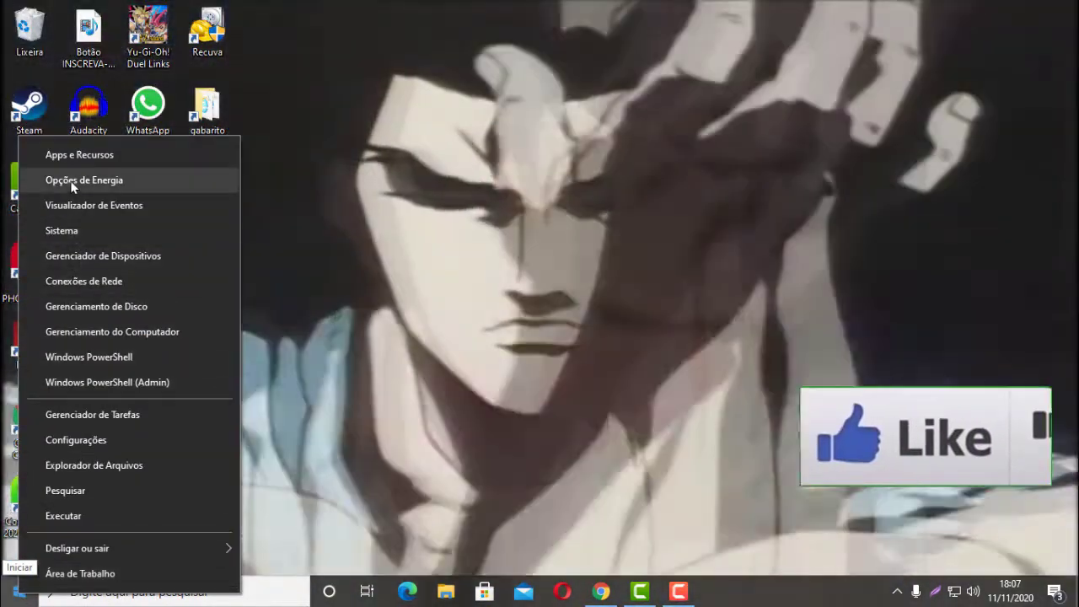
click(71, 180)
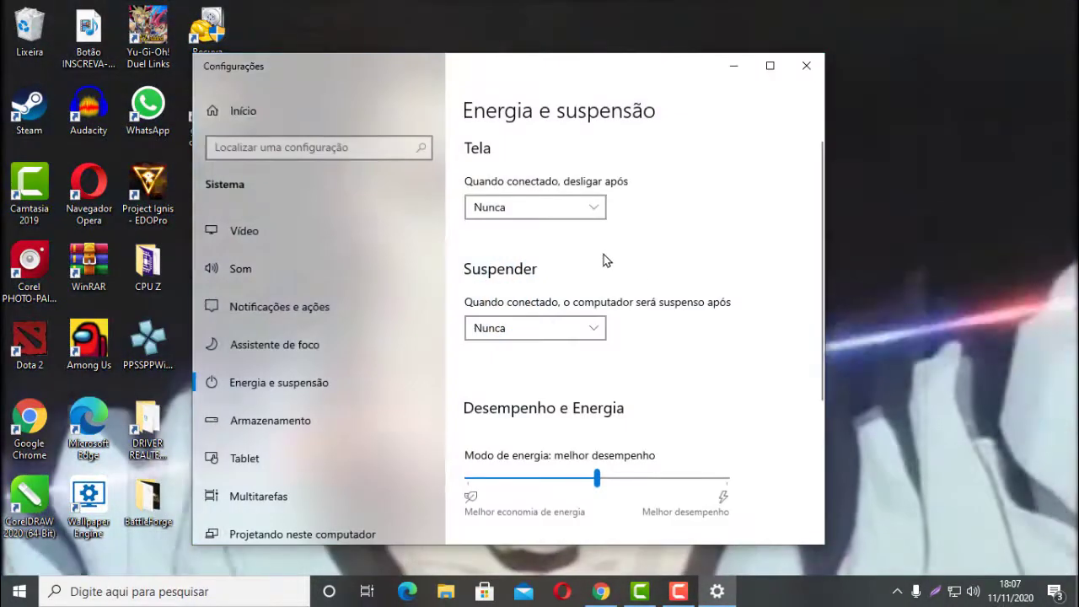
scroll(478, 404, down, 3)
scroll(478, 404, down, 3)
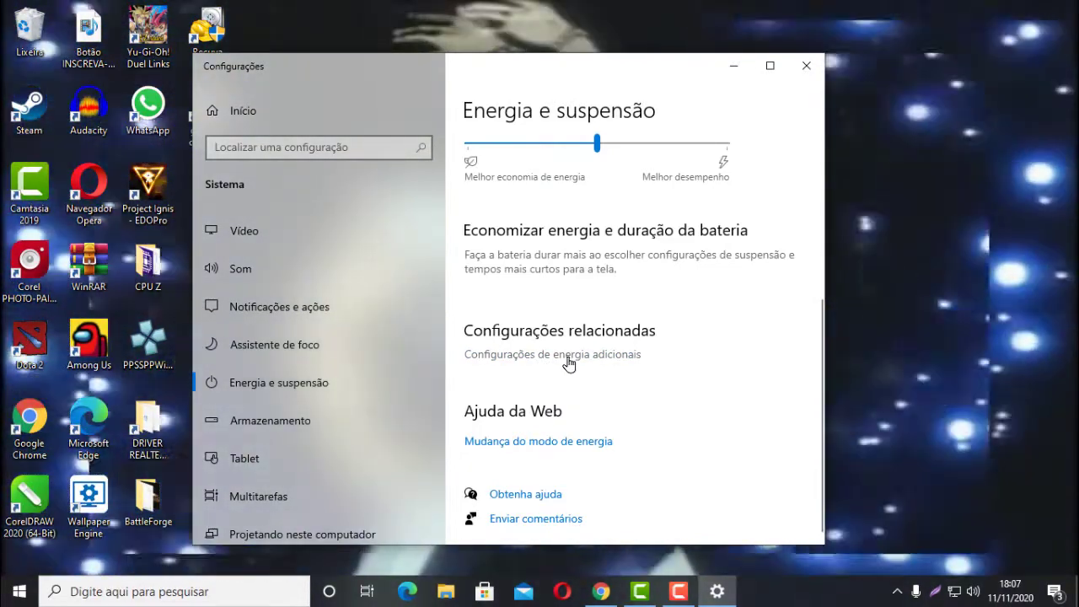
click(569, 358)
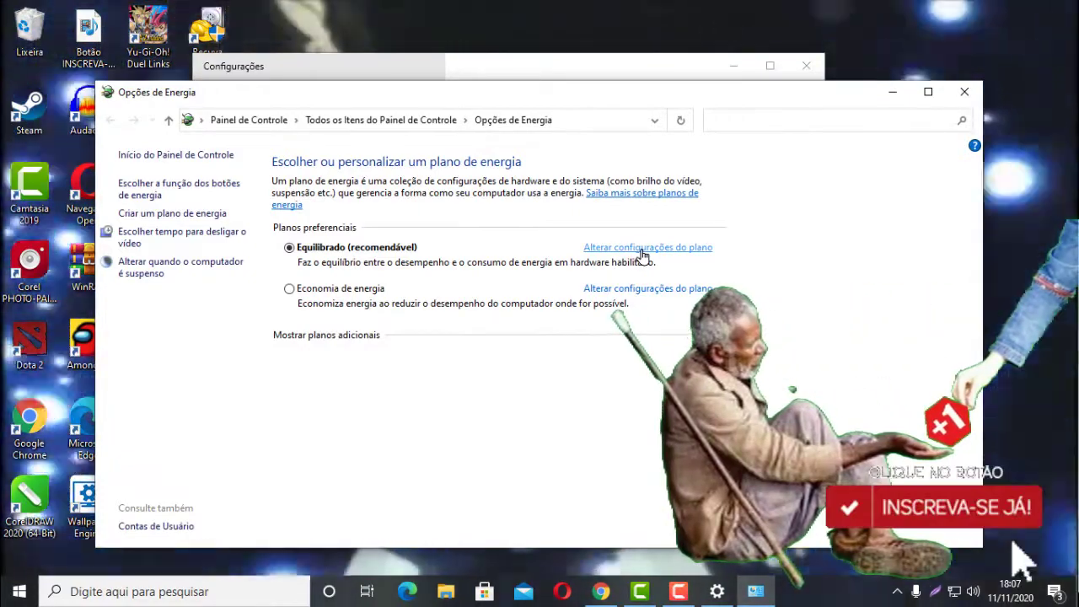
click(640, 251)
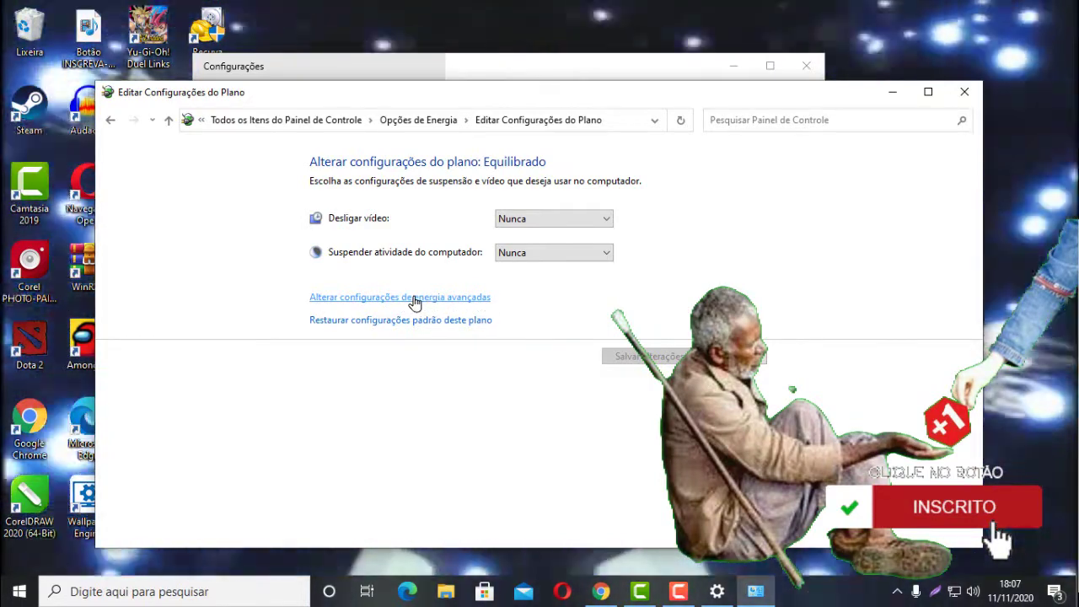
click(415, 299)
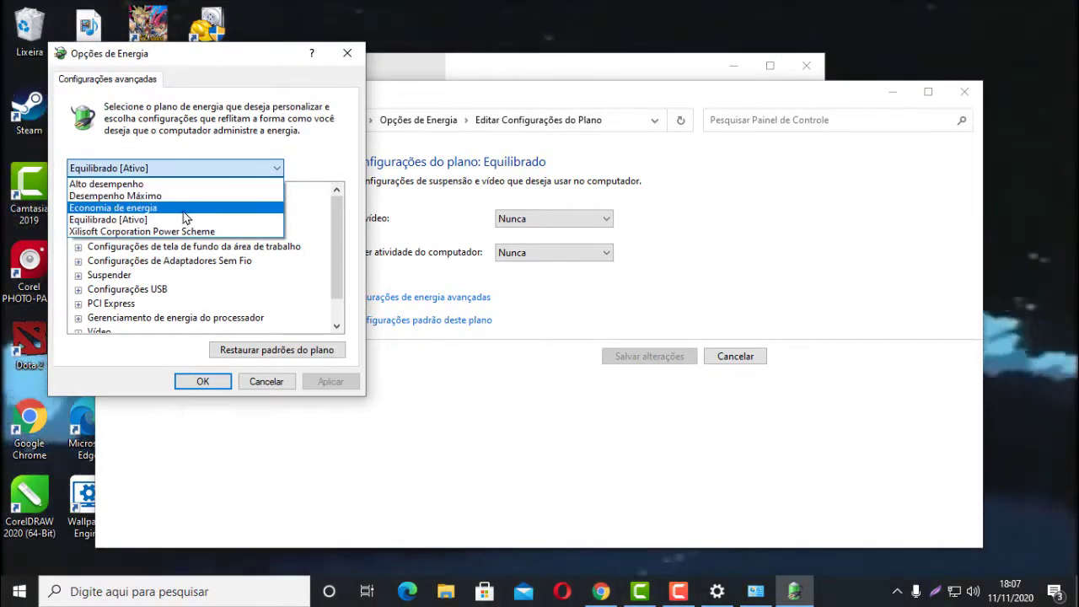
Try 19 and 20 minutes as the Equilibrado plan's hard disk turn-off time, then close the power settings without applying.
click(87, 223)
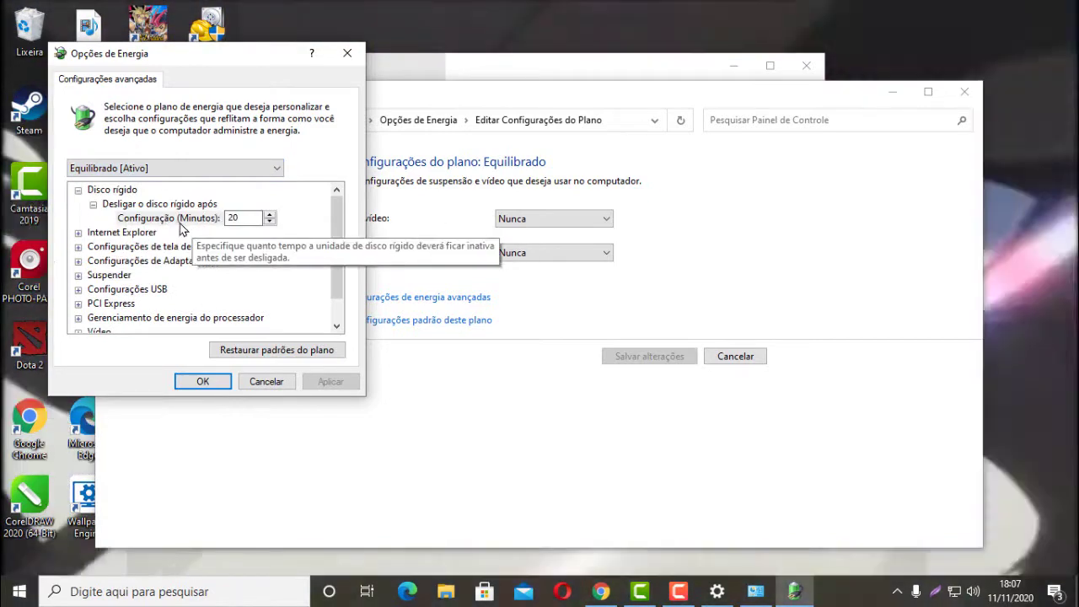
click(270, 221)
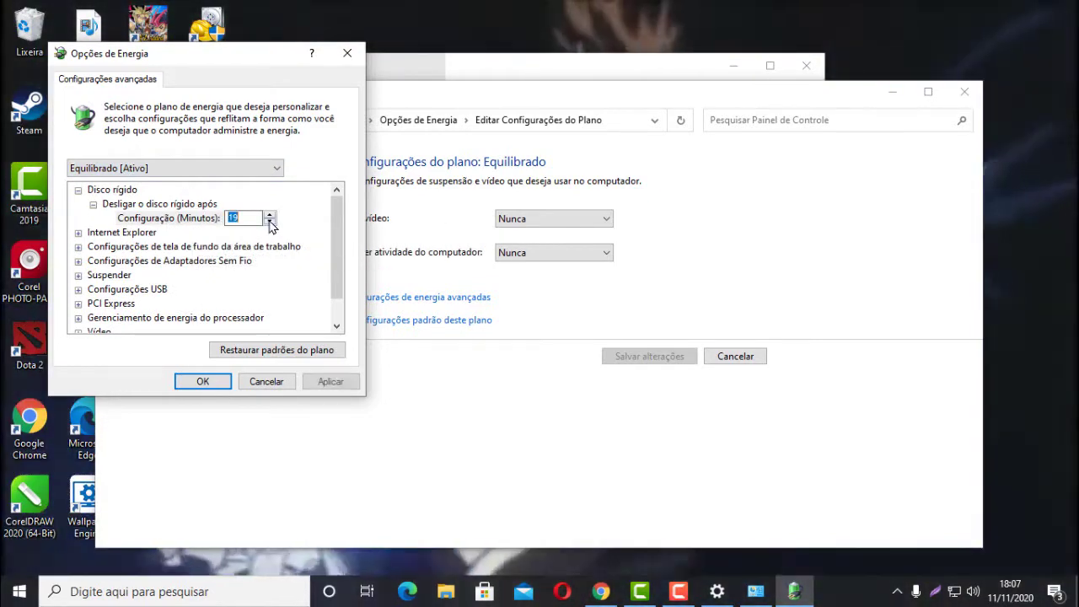
click(270, 214)
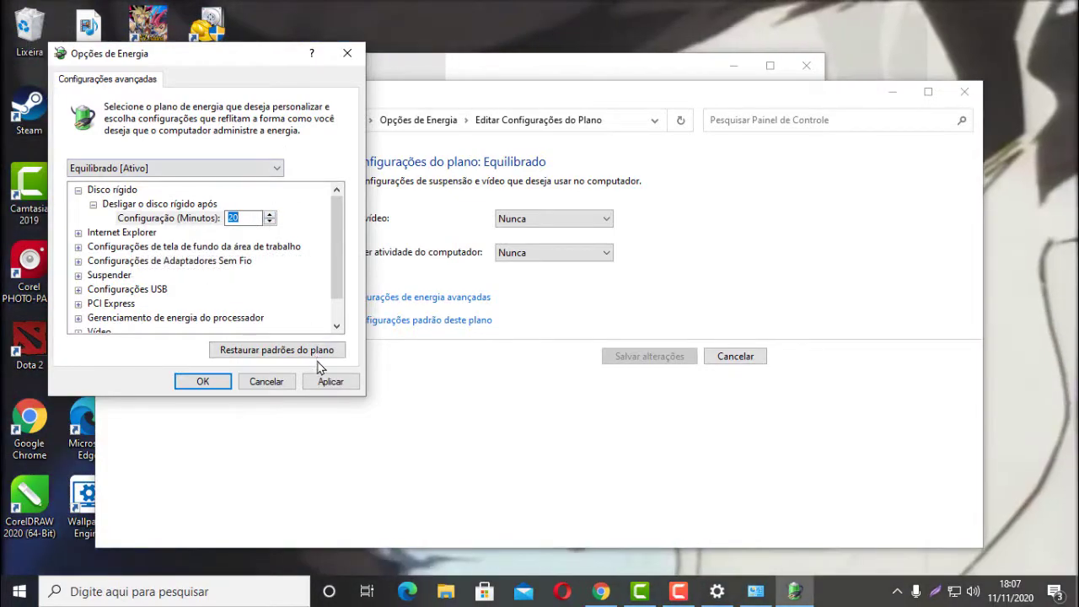
click(347, 59)
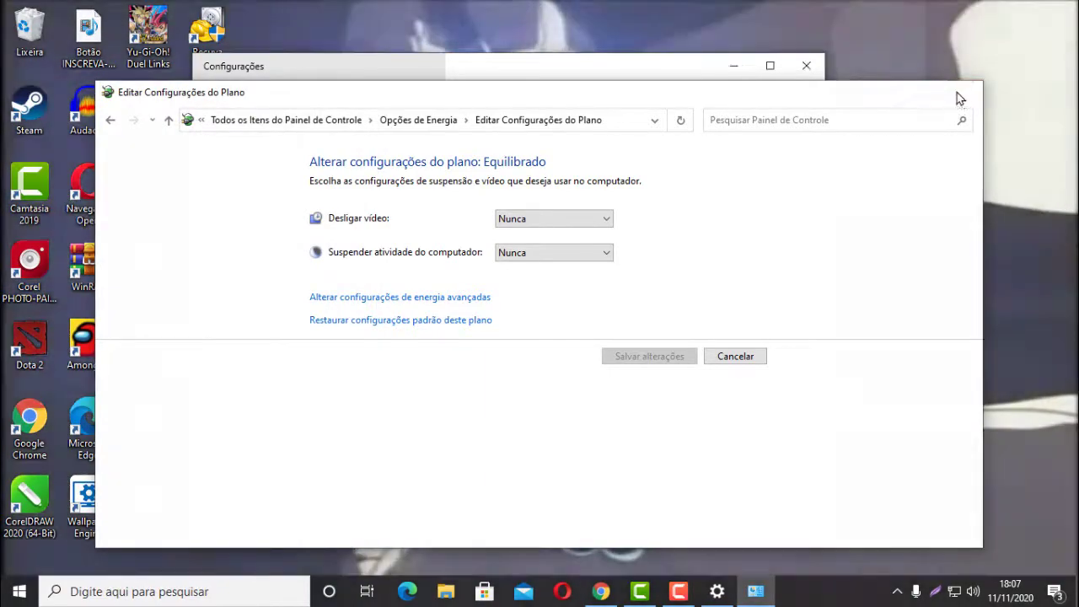
click(957, 98)
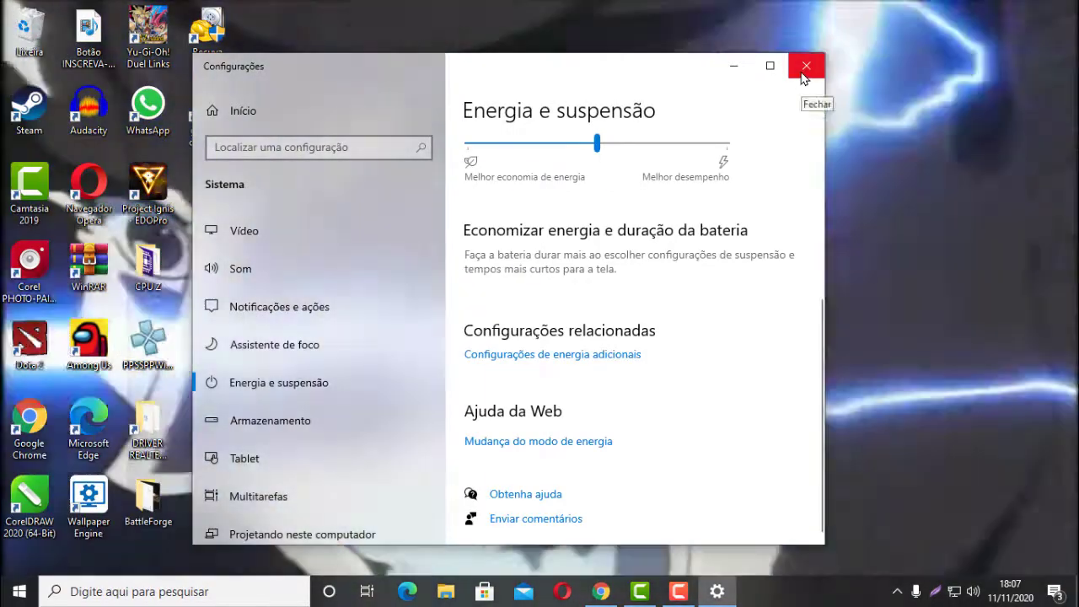
click(805, 67)
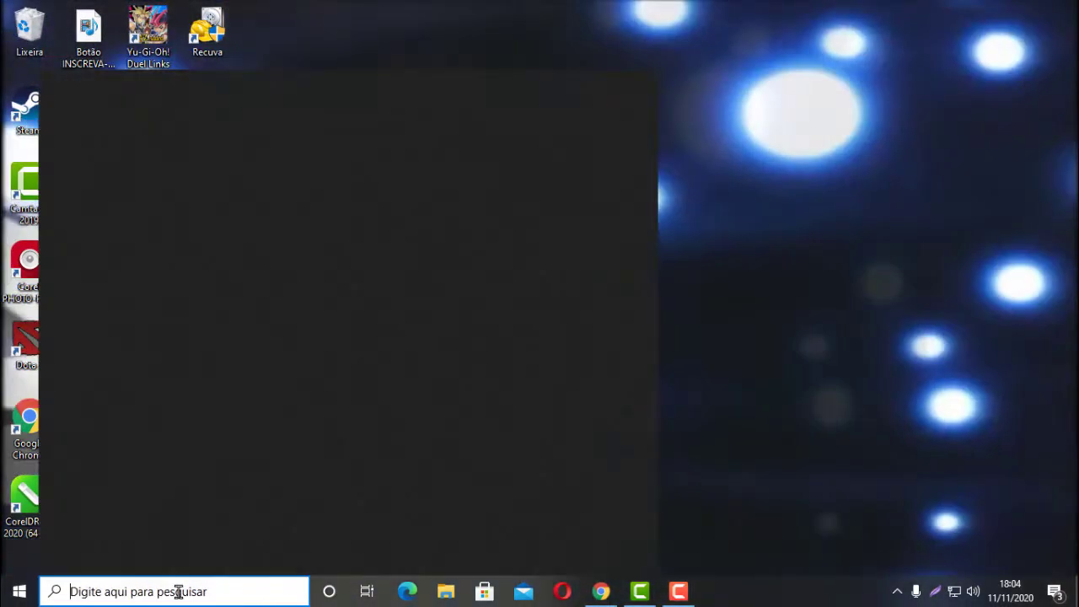
Find and open the Device Manager (Gerenciador de Dispositivos) and expand the USB controllers category down to the root hubs.
text(GE)
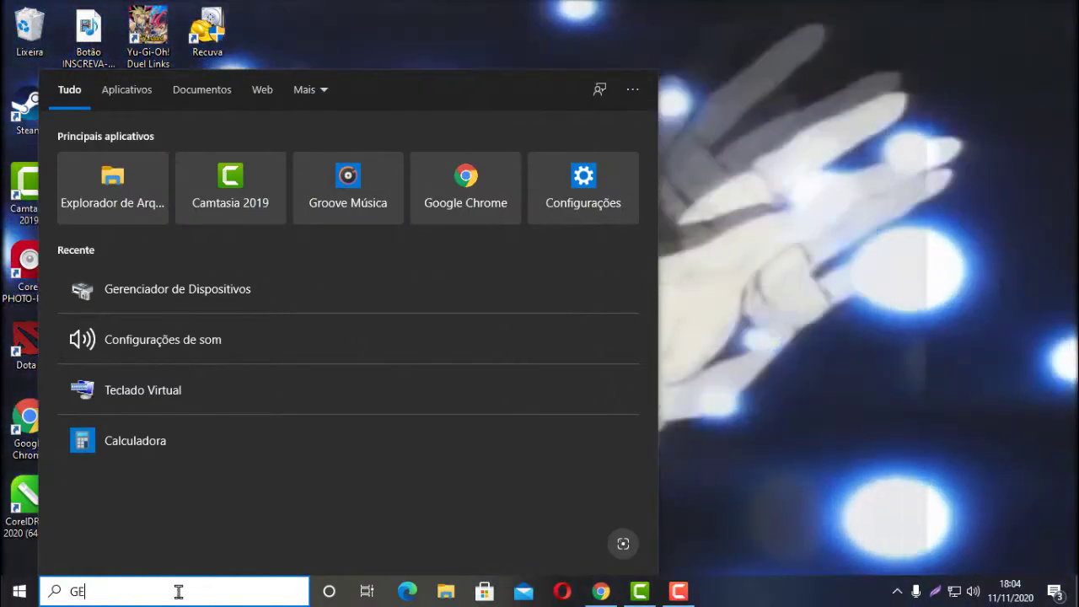
text(REN)
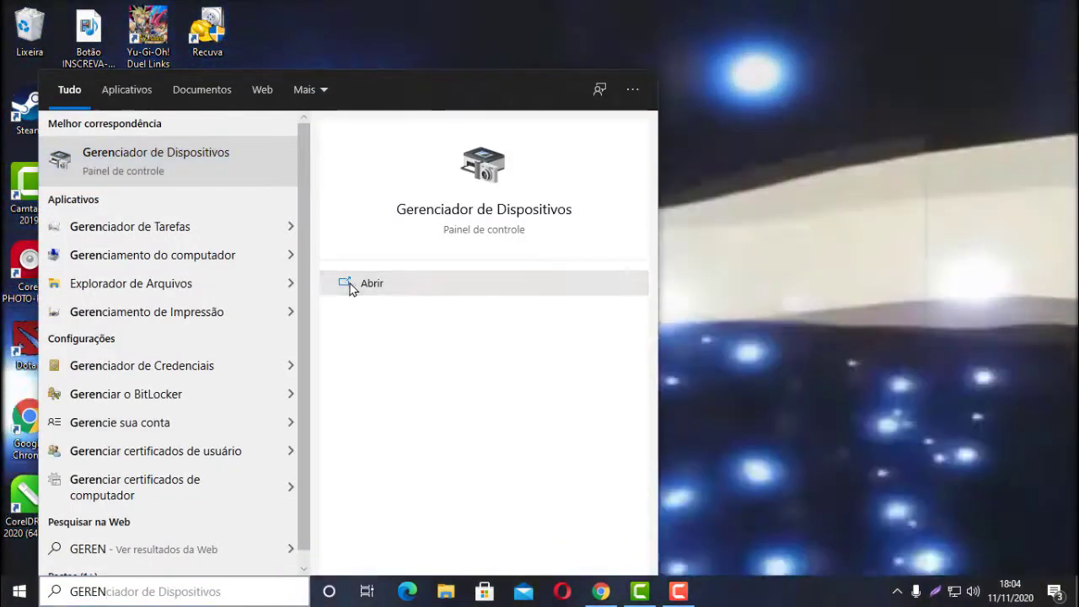
click(349, 283)
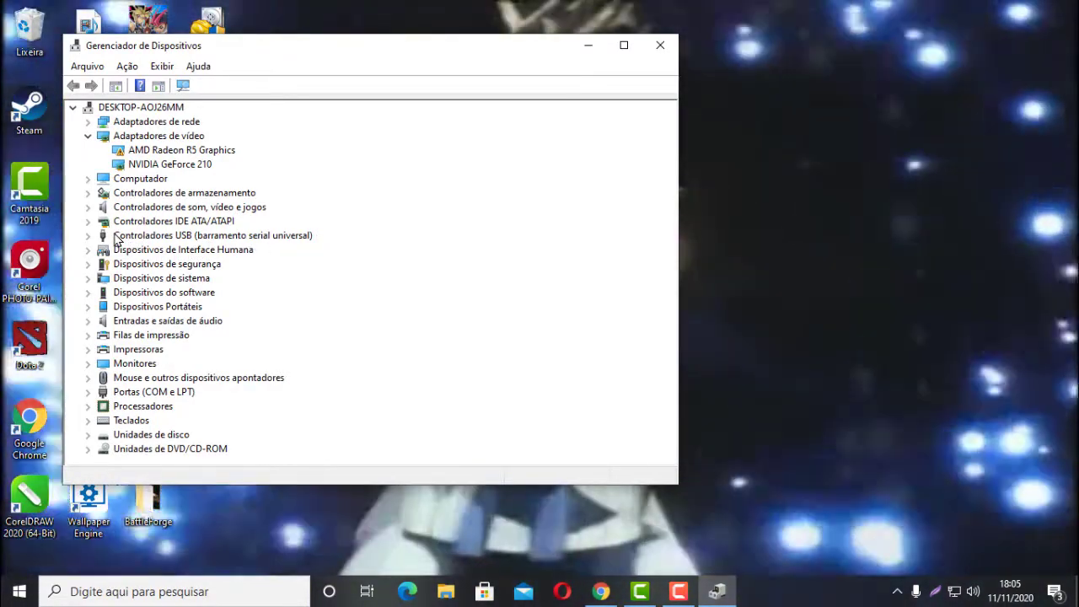
click(89, 236)
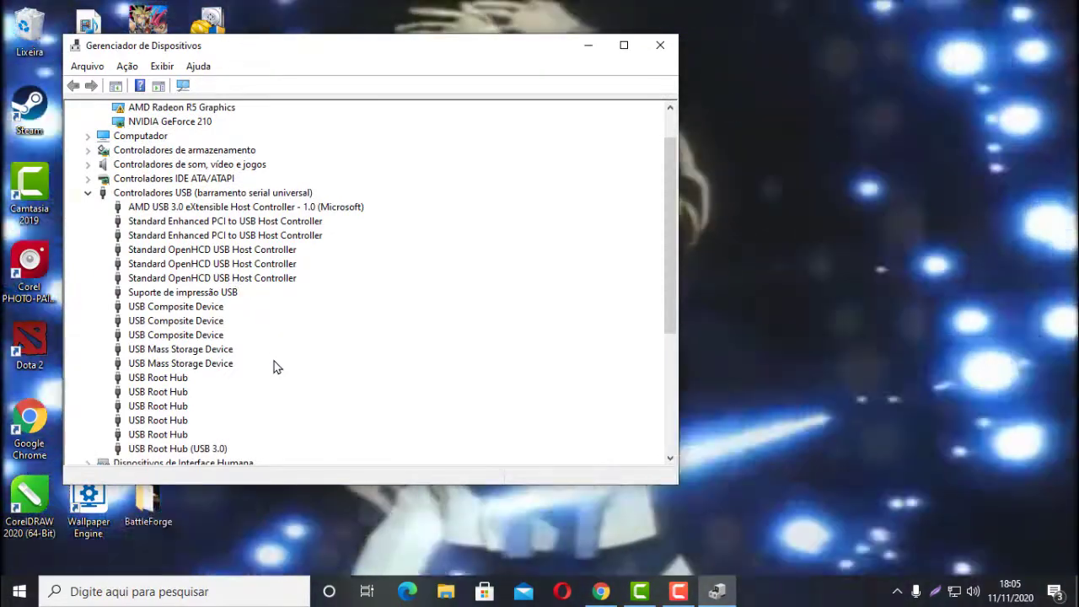
scroll(279, 354, down, 2)
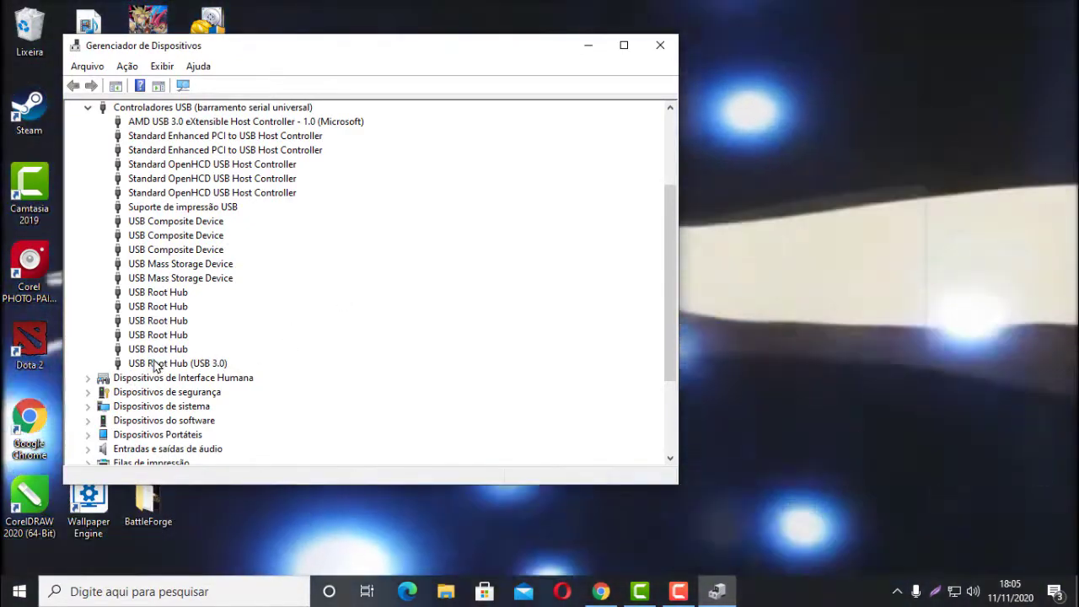
Accept the USB Root Hub (USB 3.0) power management properties with "O computador pode desligar o dispositivo para economizar energia" enabled, and close Device Manager.
right_click(154, 364)
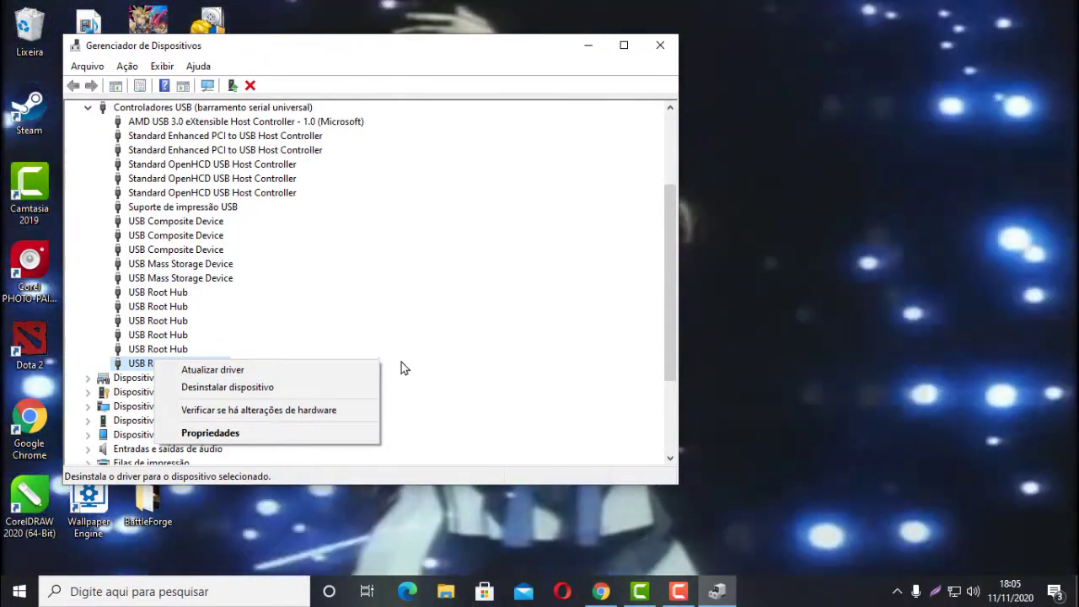
click(402, 362)
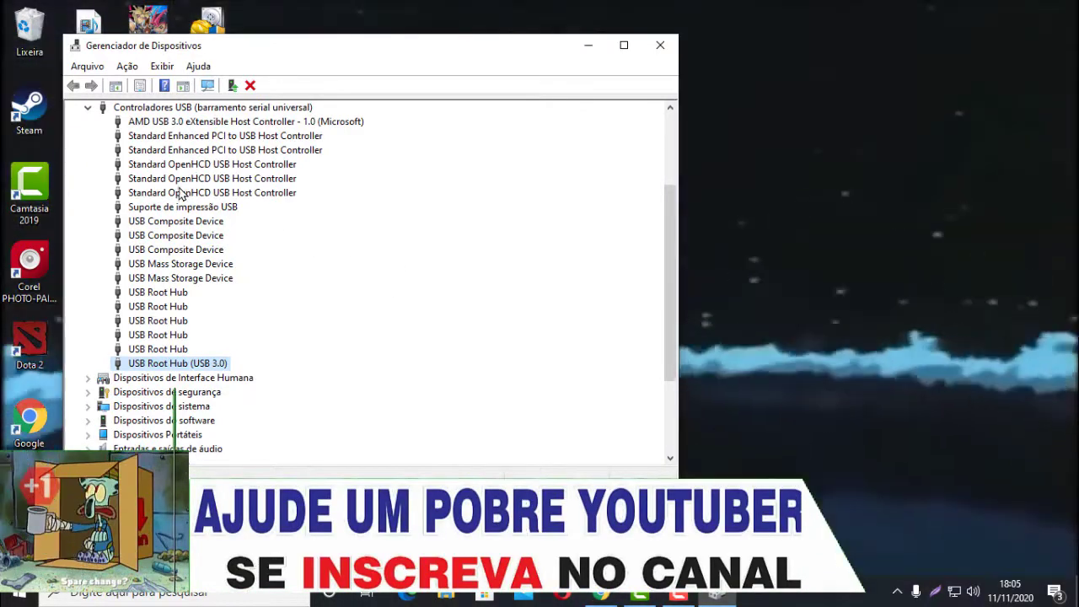
right_click(176, 368)
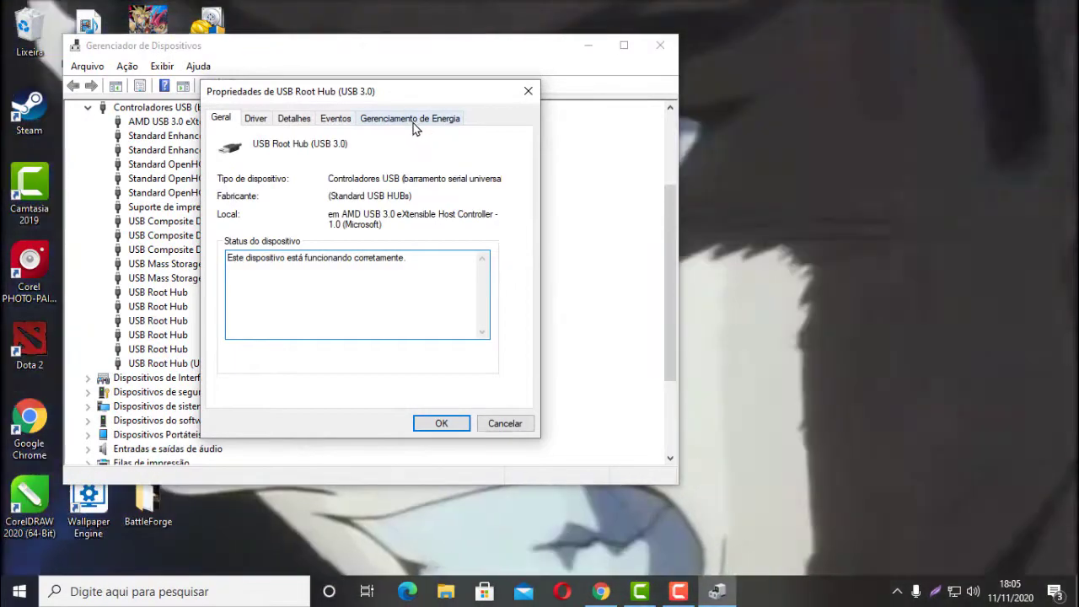
click(413, 123)
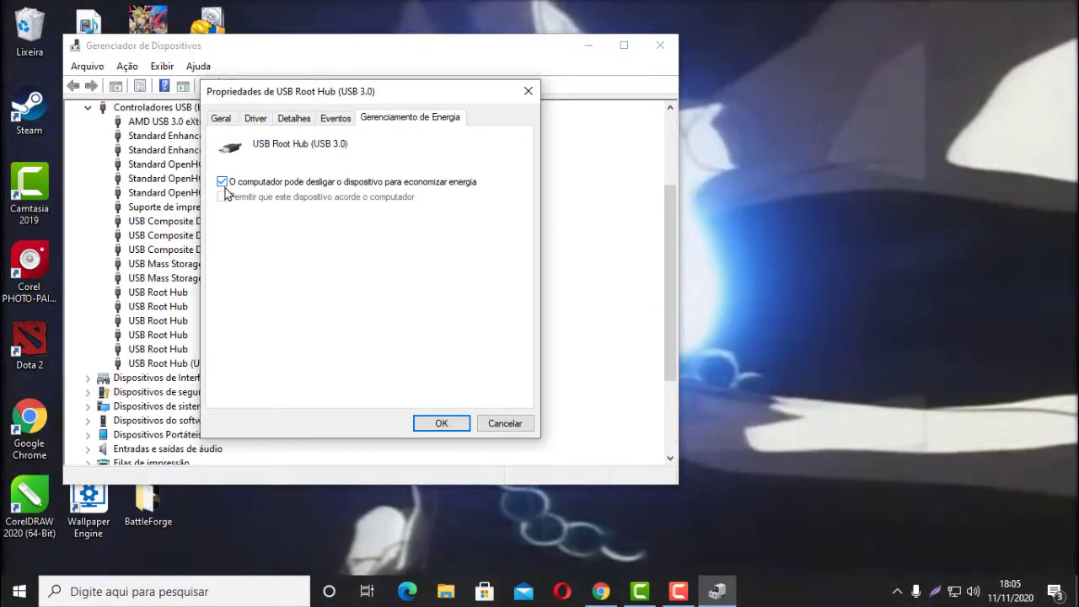
click(221, 184)
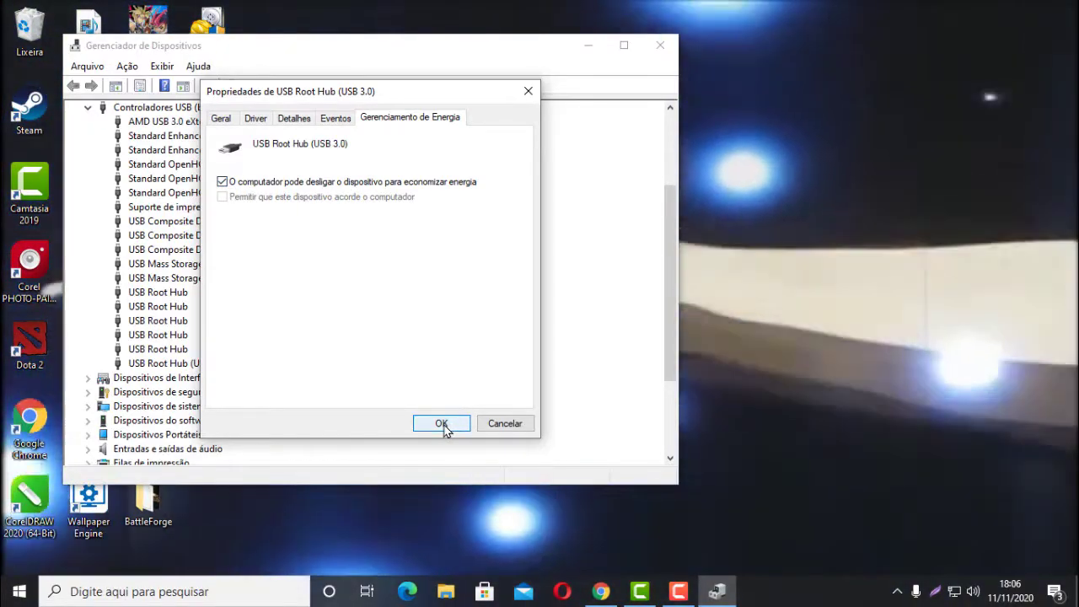
click(441, 423)
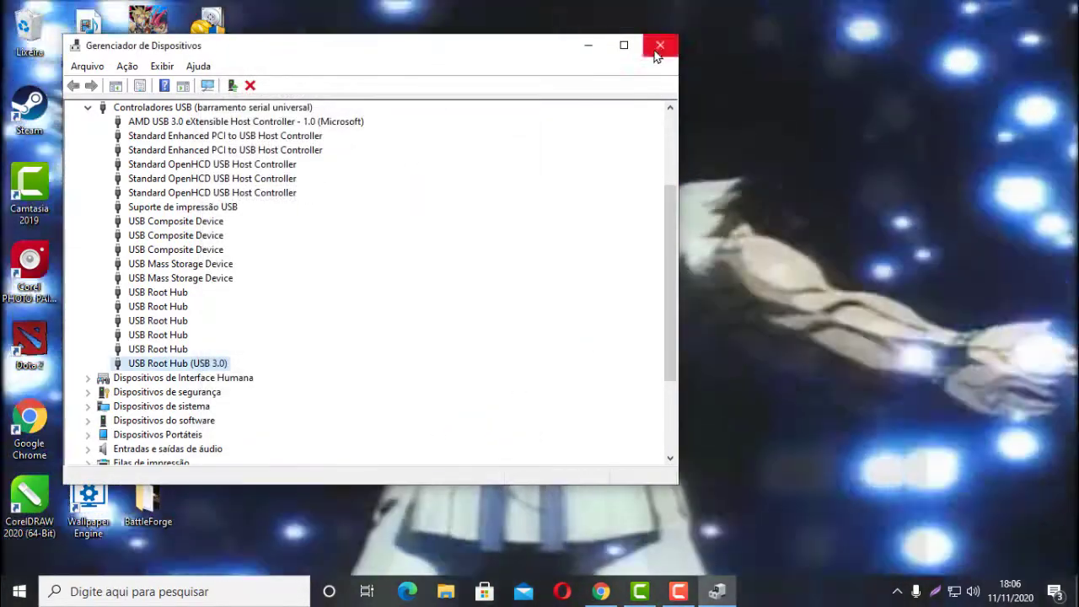
click(658, 44)
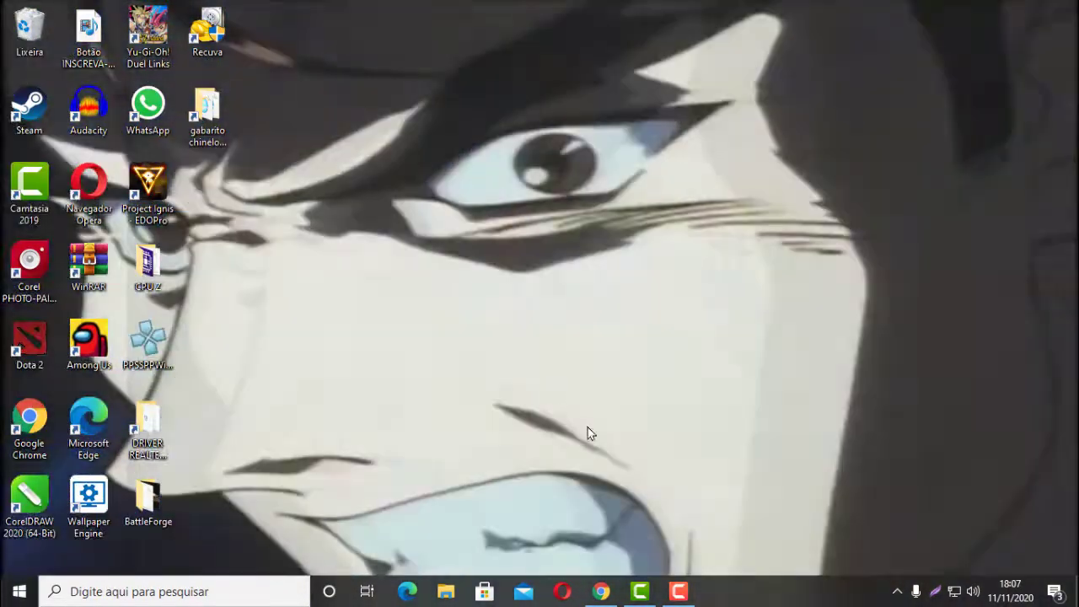